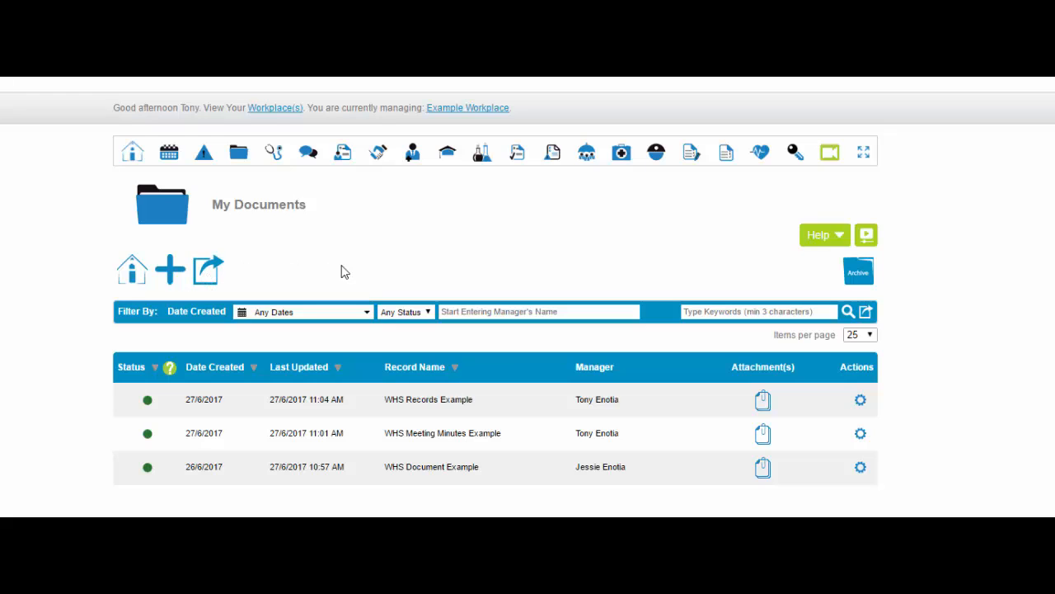
Step: Look through the help options and the date, status, manager and keyword filters of the My Documents list
click(838, 237)
click(838, 240)
click(367, 312)
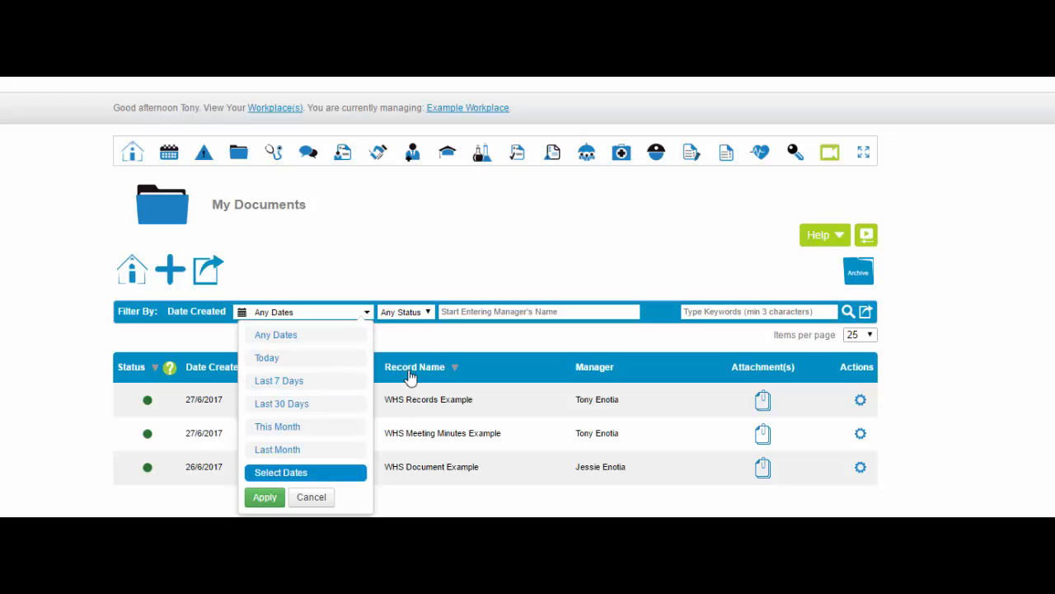
click(427, 313)
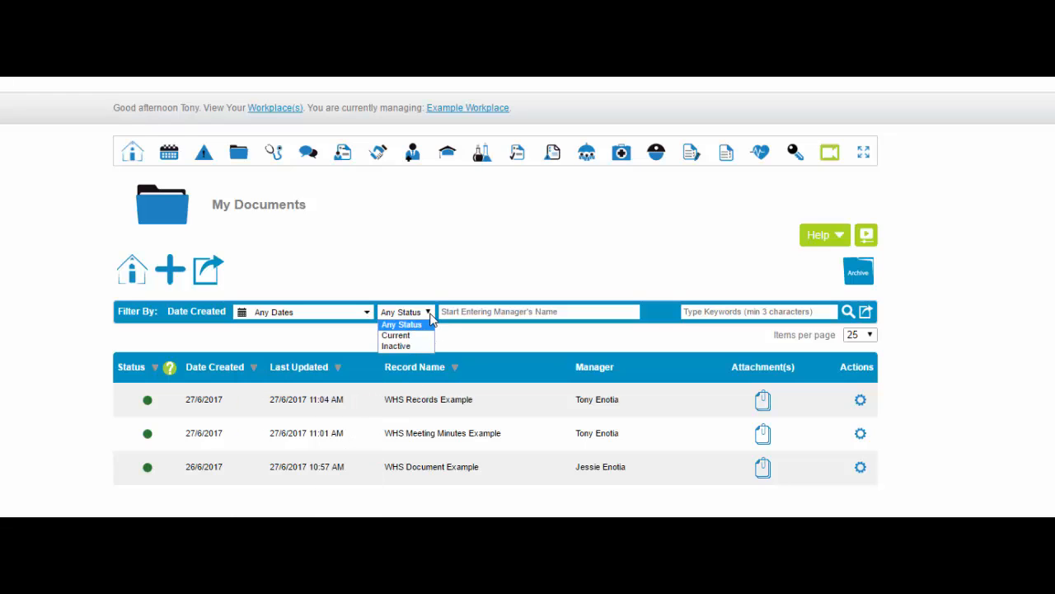
click(544, 312)
click(774, 318)
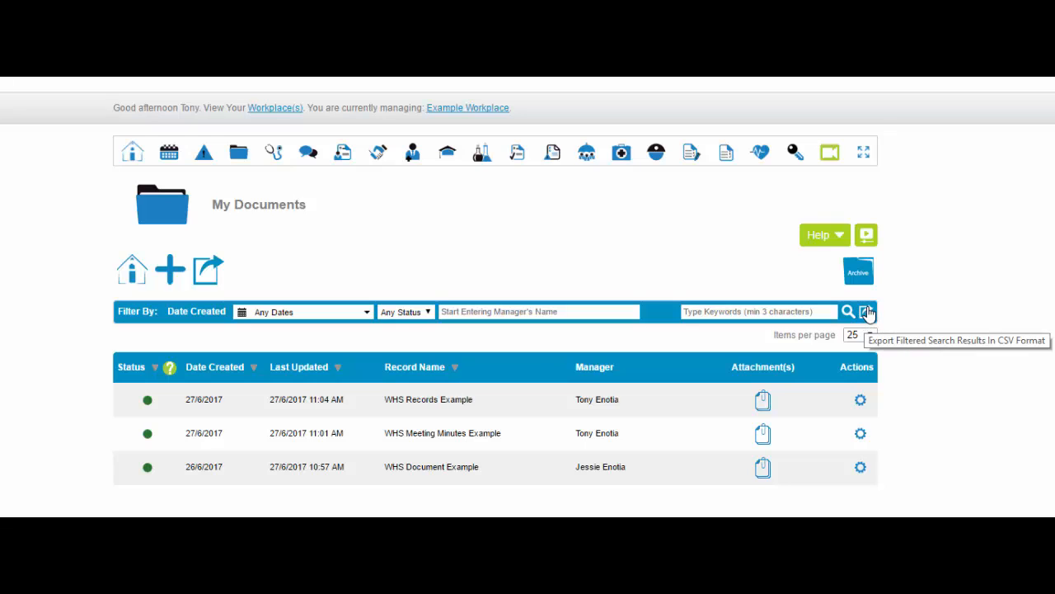
Step: Export the filtered document records in CSV format, leaving out the Attachment Last Updated Date/Time field
click(865, 313)
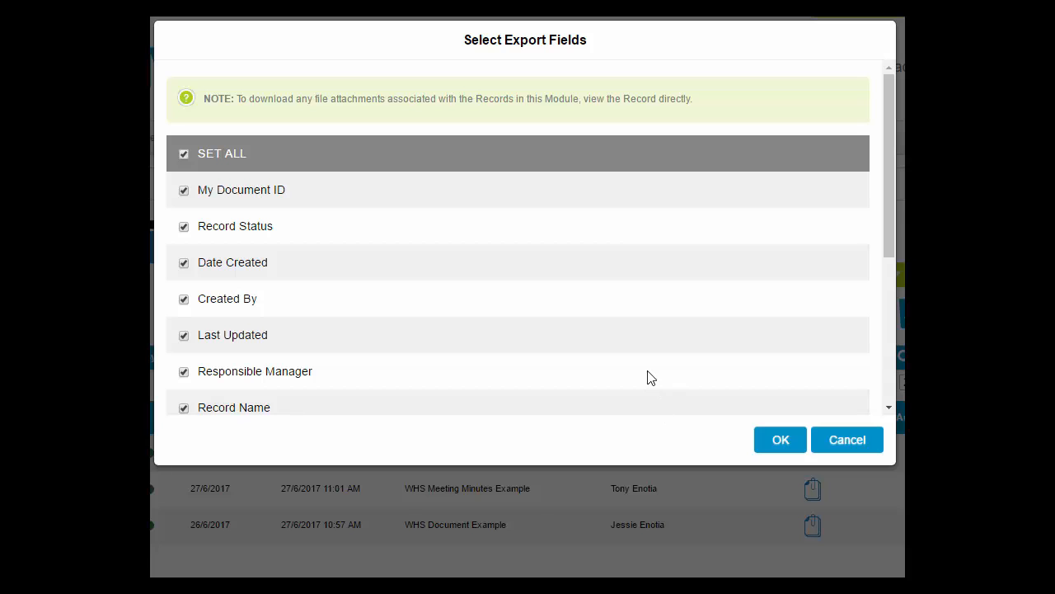
scroll(631, 295, down, 1)
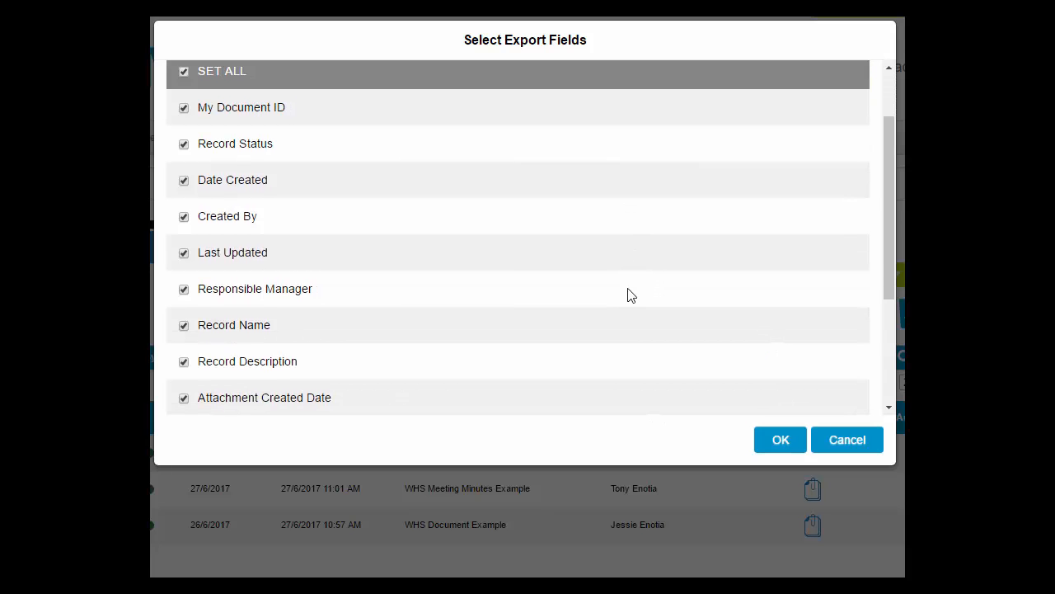
scroll(627, 295, down, 3)
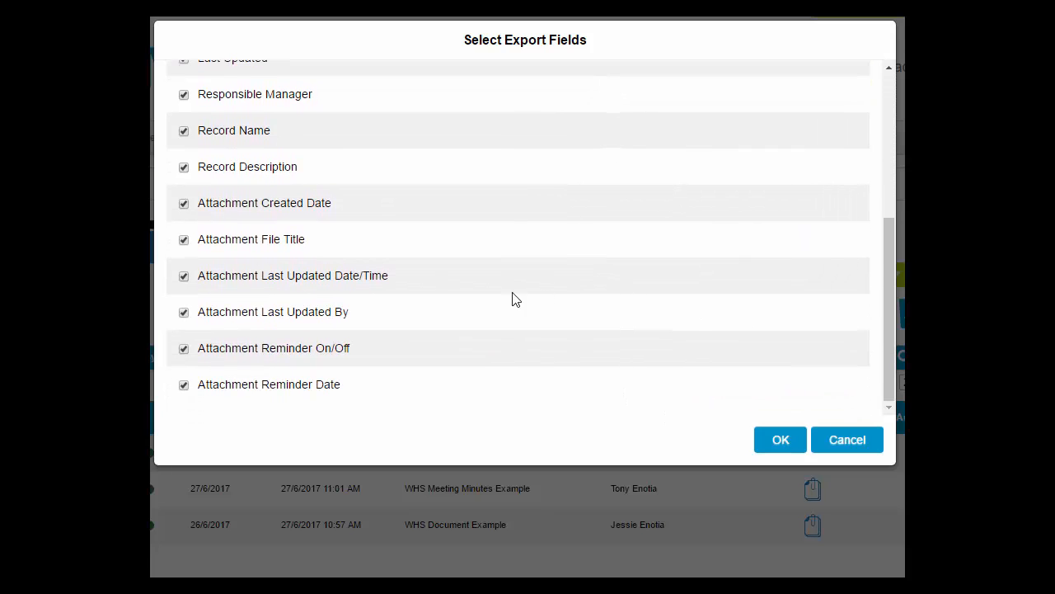
click(184, 276)
click(780, 443)
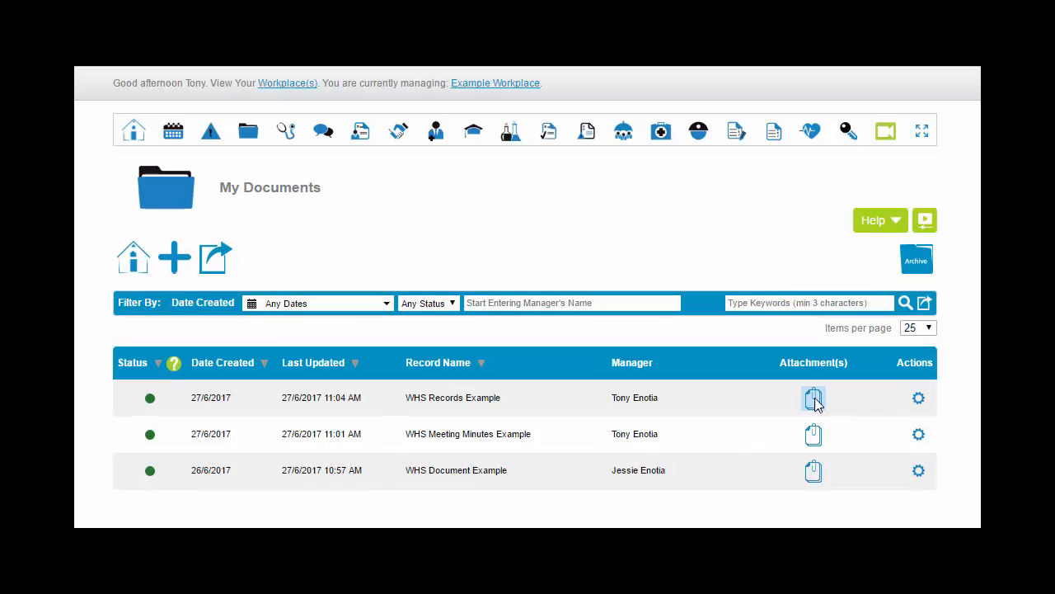
Step: View the attachments of the WHS Records Example record and the actions available for it
click(760, 404)
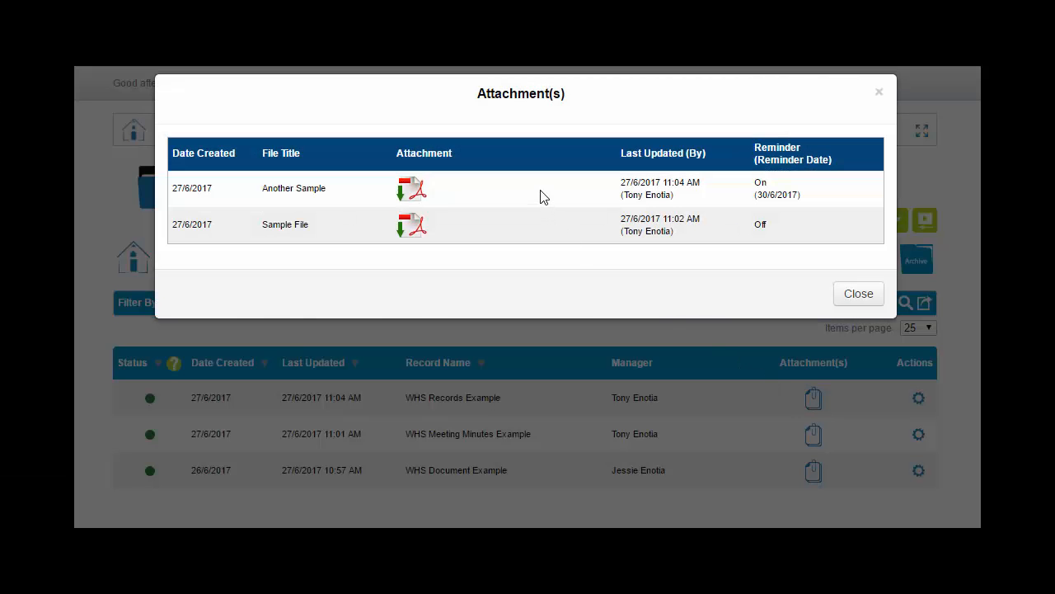
click(854, 298)
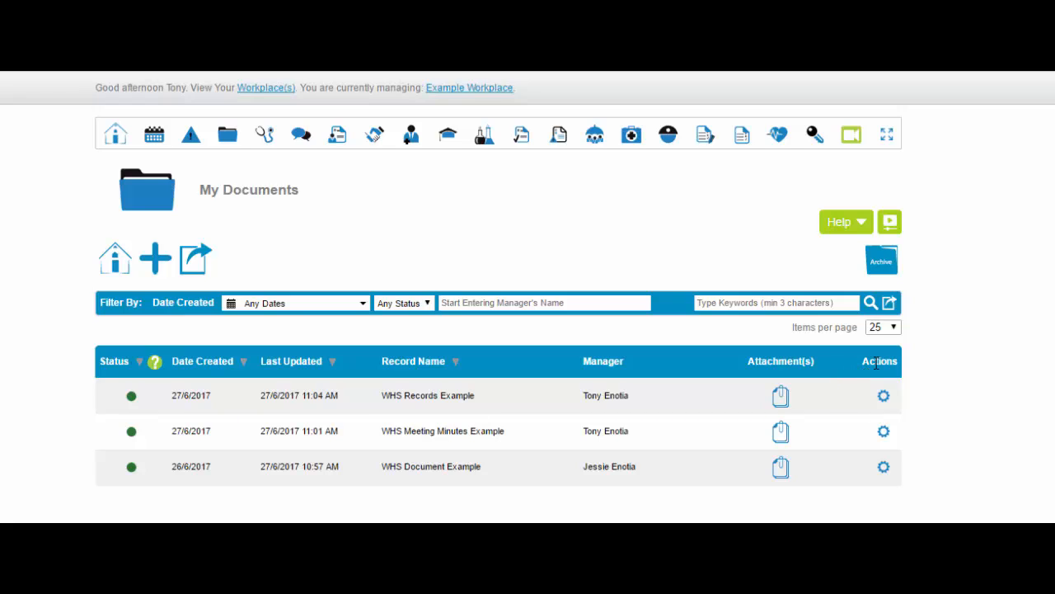
click(882, 399)
Step: Start a new My Document record and look over its form sections
click(152, 262)
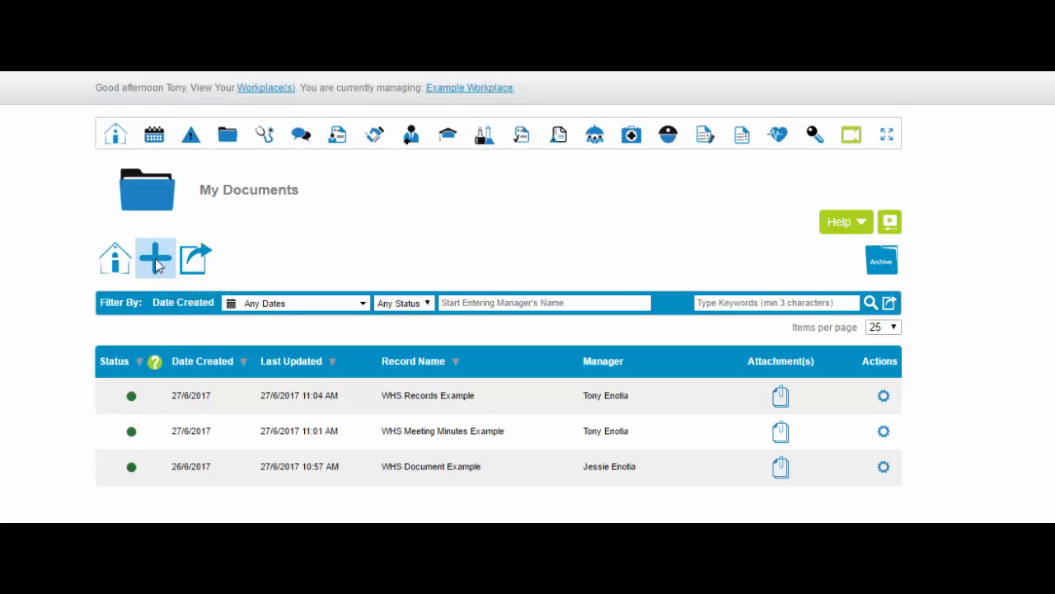
scroll(249, 144, down, 2)
scroll(249, 143, down, 3)
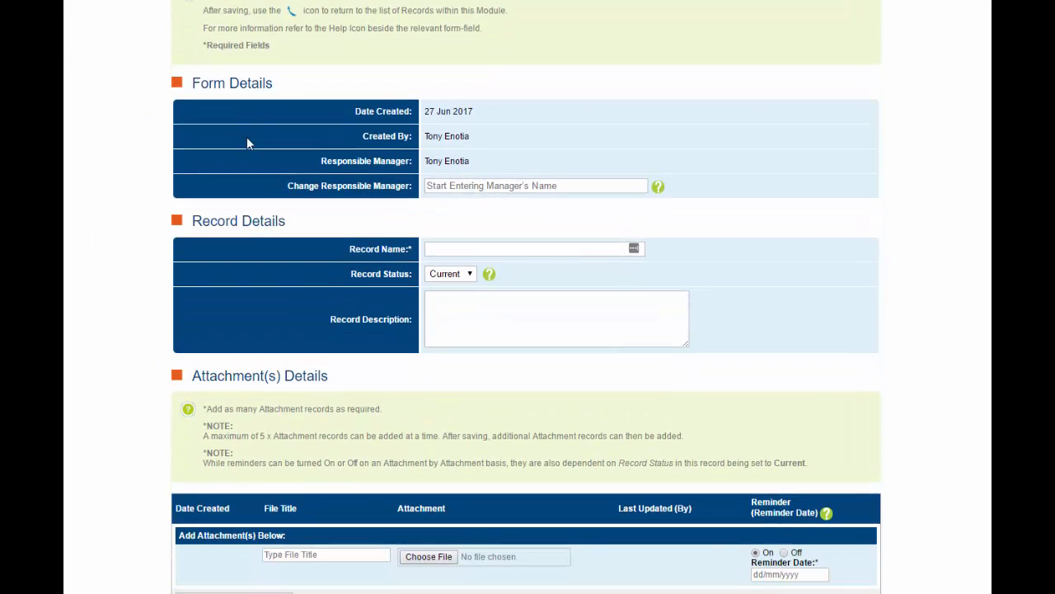
scroll(247, 141, up, 4)
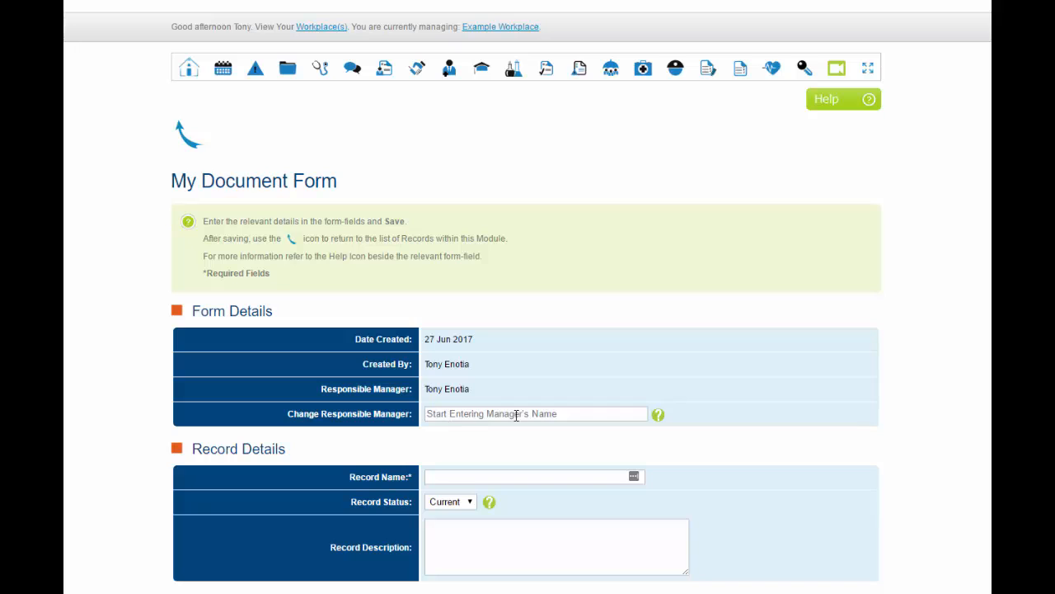
Step: Read the help for changing the responsible manager and assign the record to the other listed manager
click(658, 418)
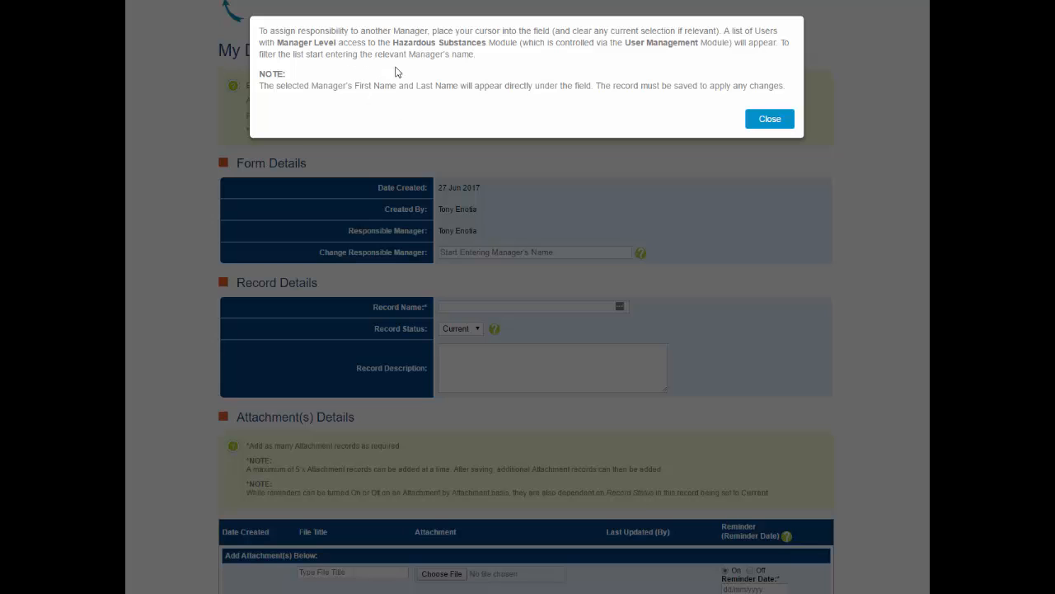
click(770, 121)
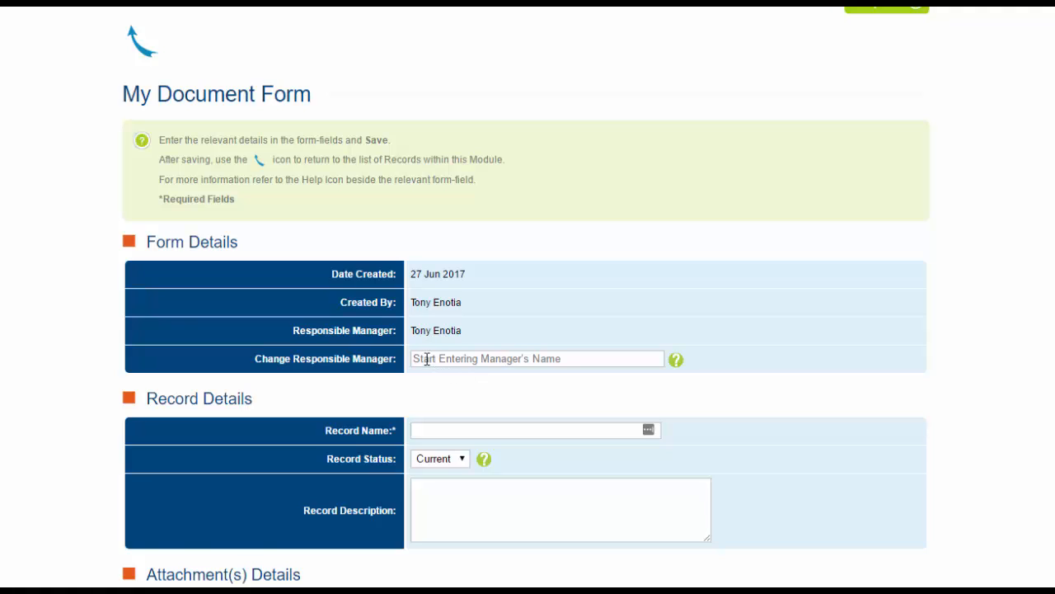
click(427, 359)
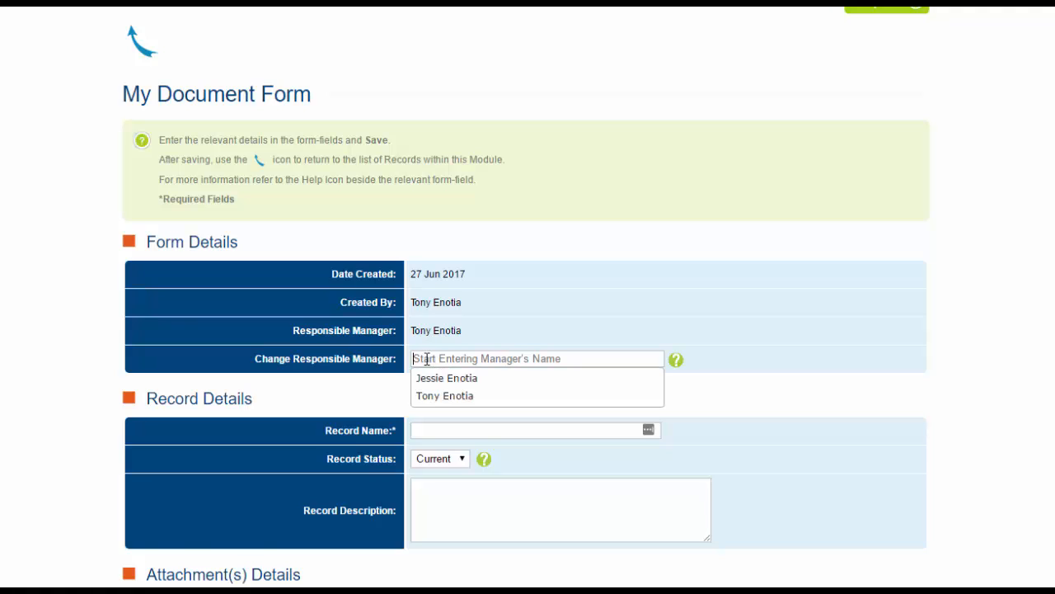
click(457, 378)
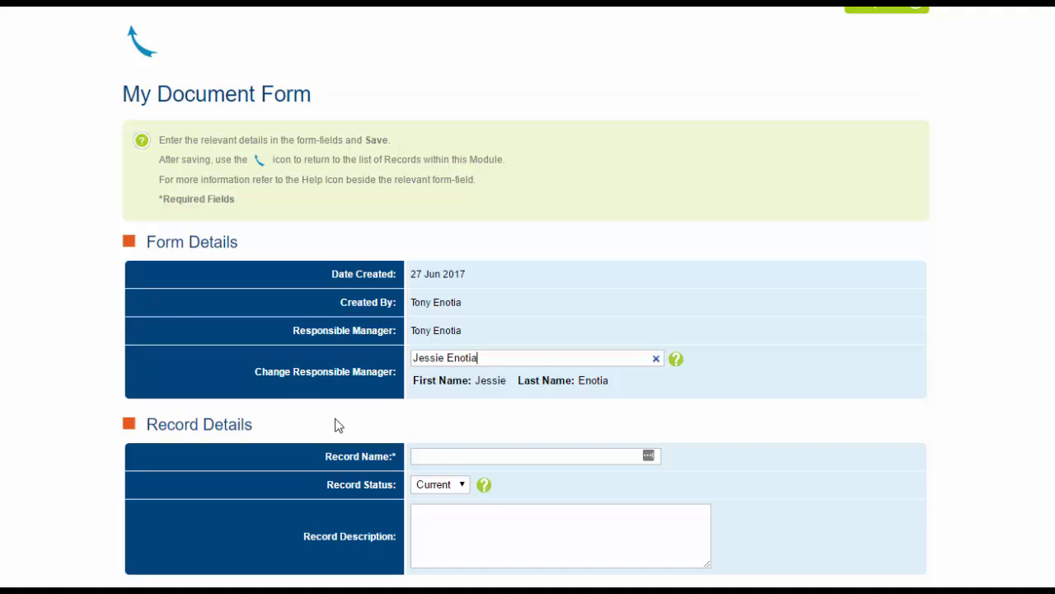
Step: Fill in the record details with the name Test and the description "Description", checking the Record Status options and help
click(425, 455)
click(458, 484)
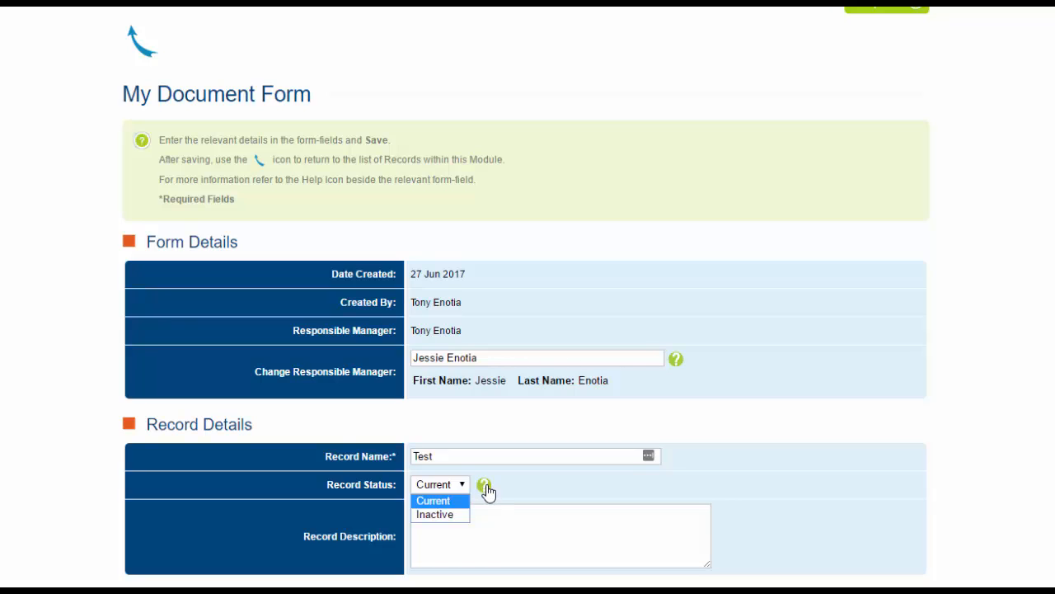
click(484, 486)
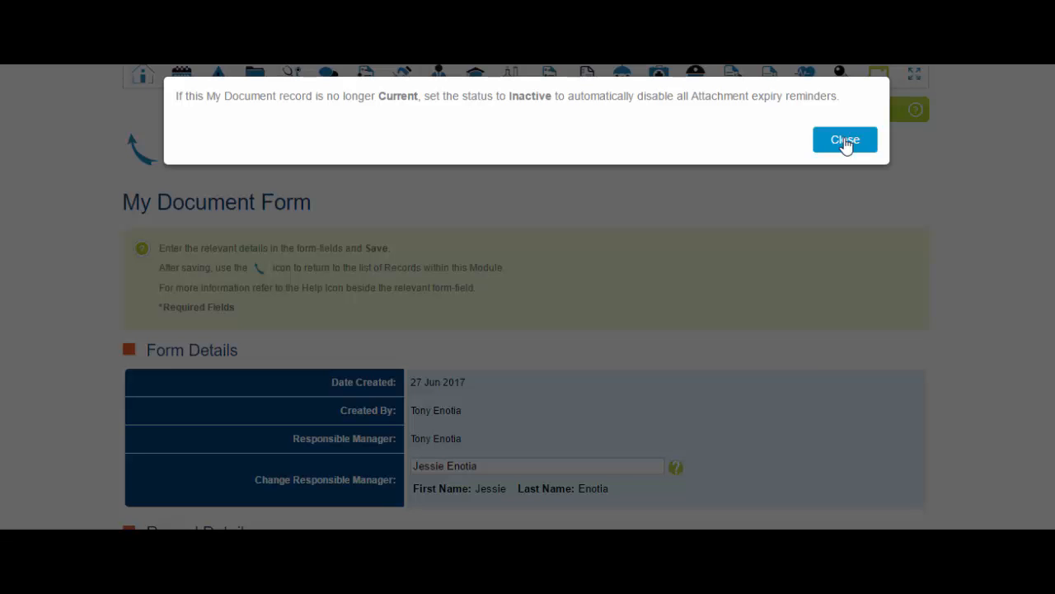
click(845, 143)
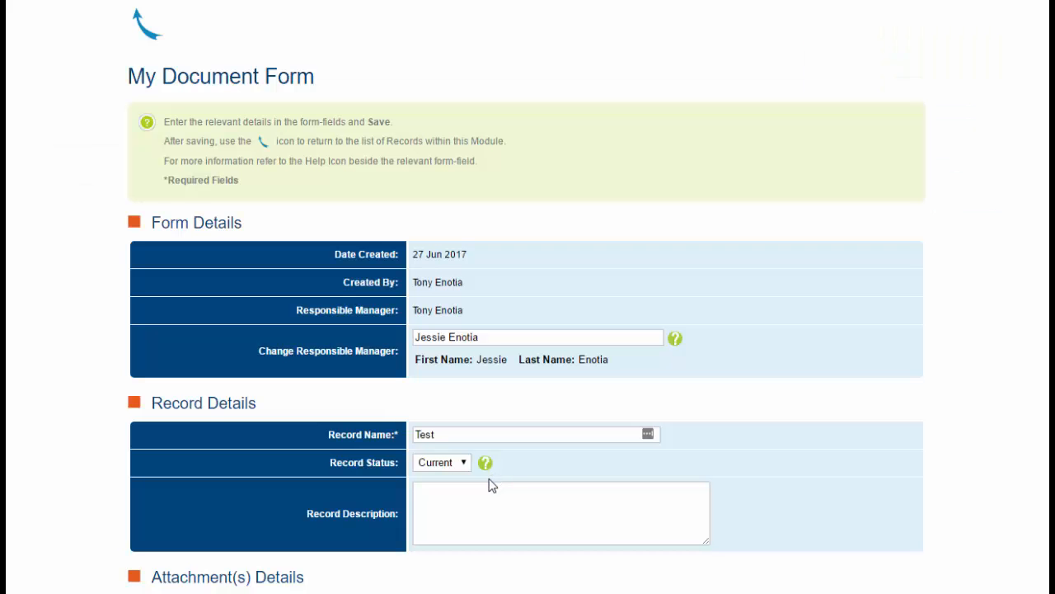
click(448, 492)
text(Description)
Step: Read the attachment reminder help and set the new attachment row's reminder date to 2/06/2017
scroll(575, 502, down, 3)
scroll(575, 503, down, 1)
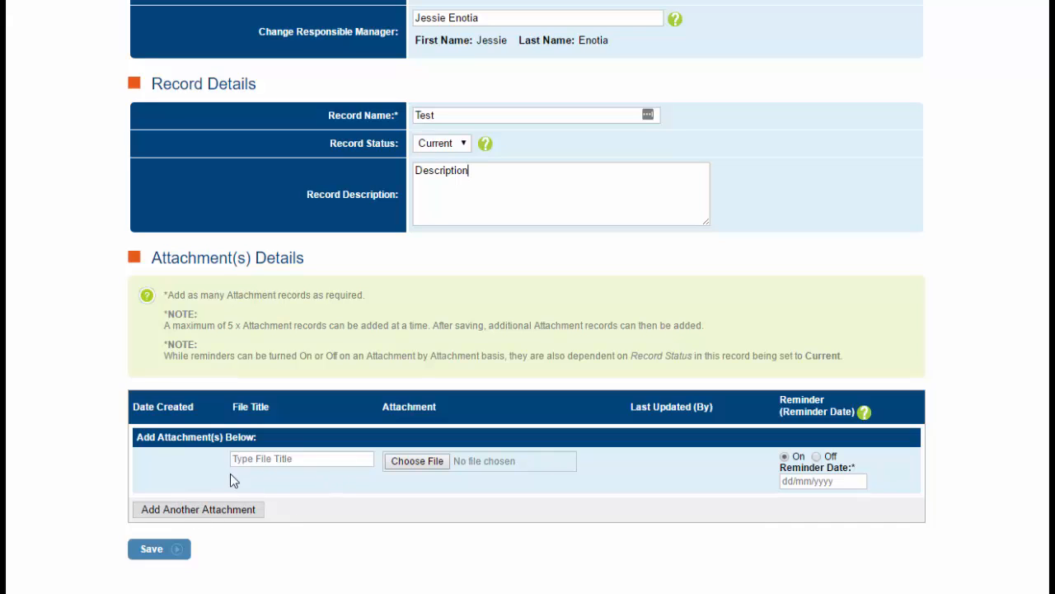
click(352, 458)
click(863, 412)
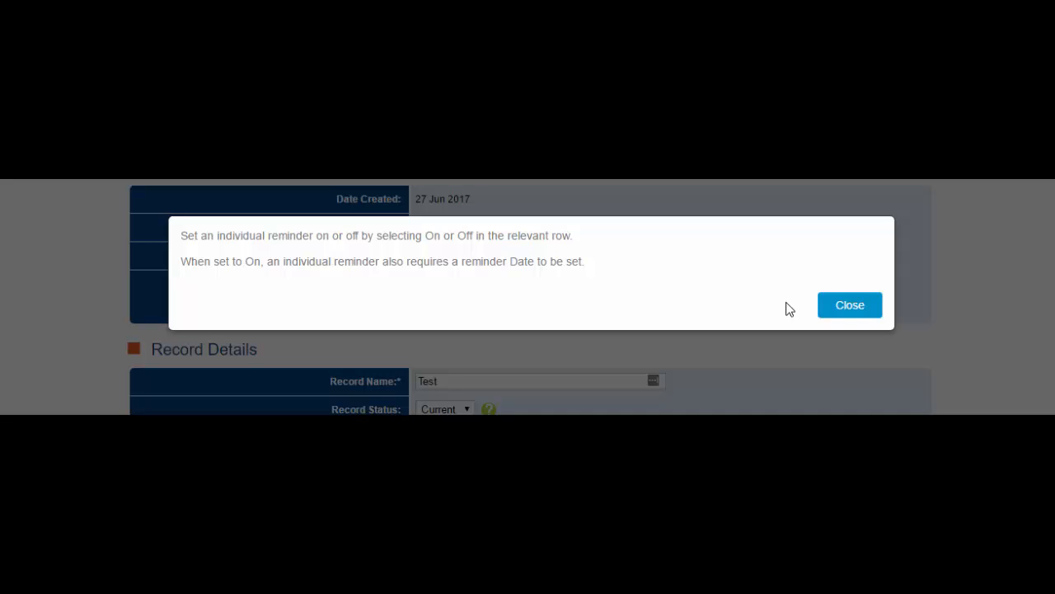
click(836, 307)
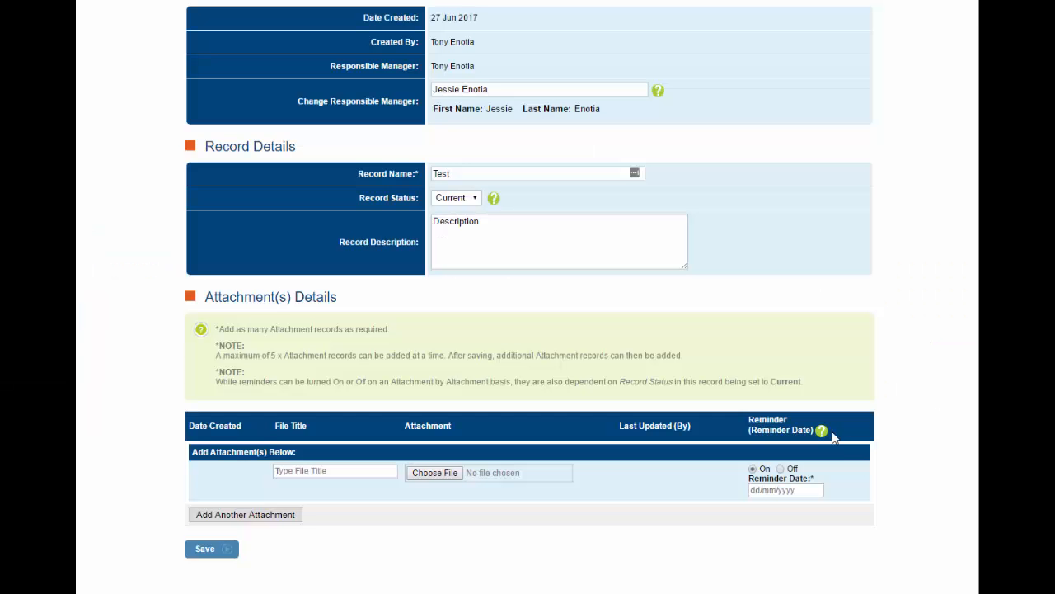
click(757, 489)
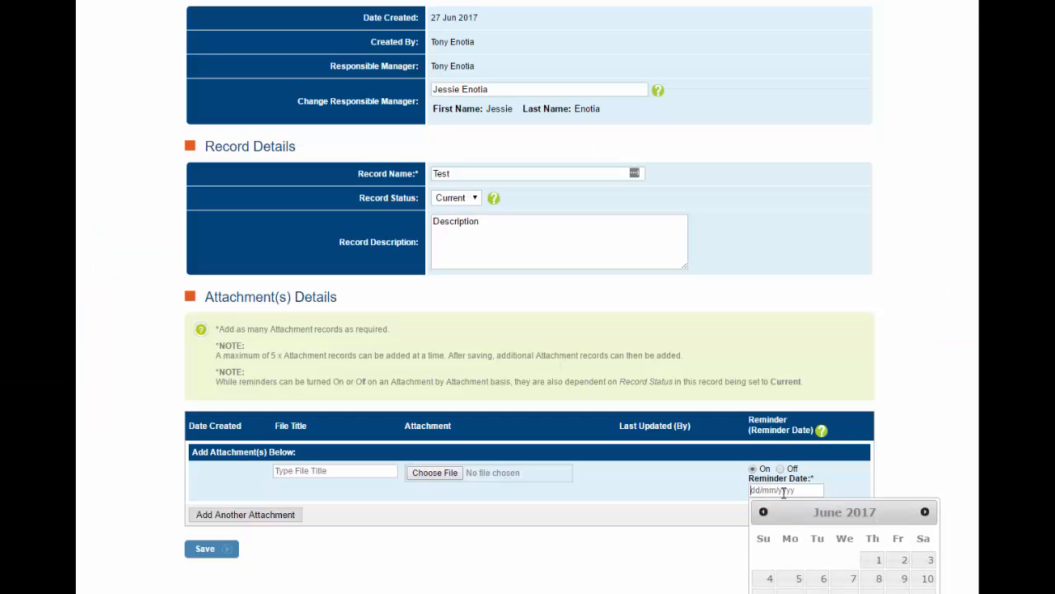
click(905, 561)
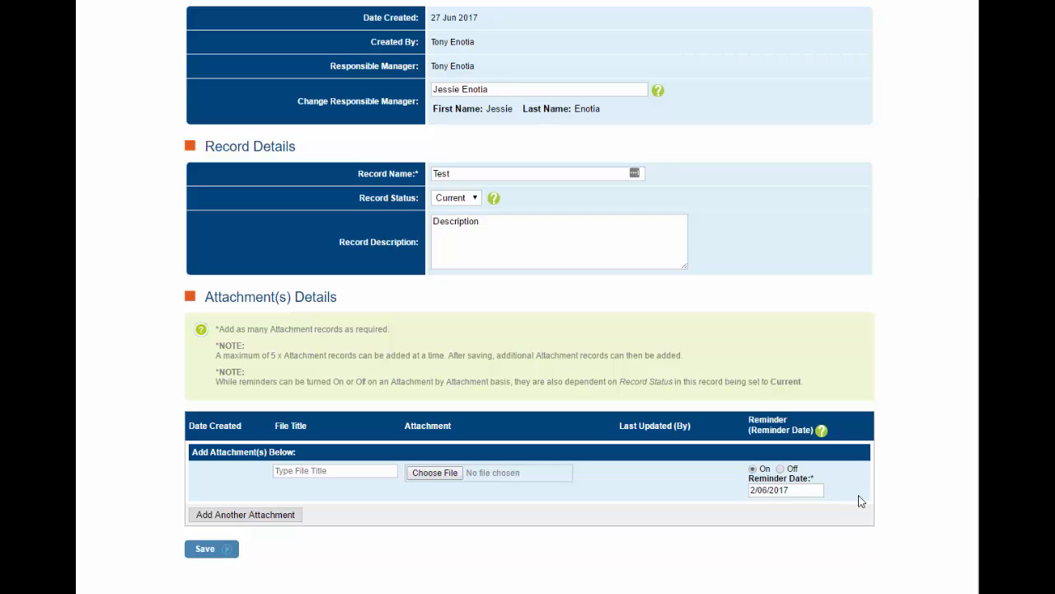
Step: Review the form and switch the attachment's reminder off and back on
scroll(886, 498, up, 3)
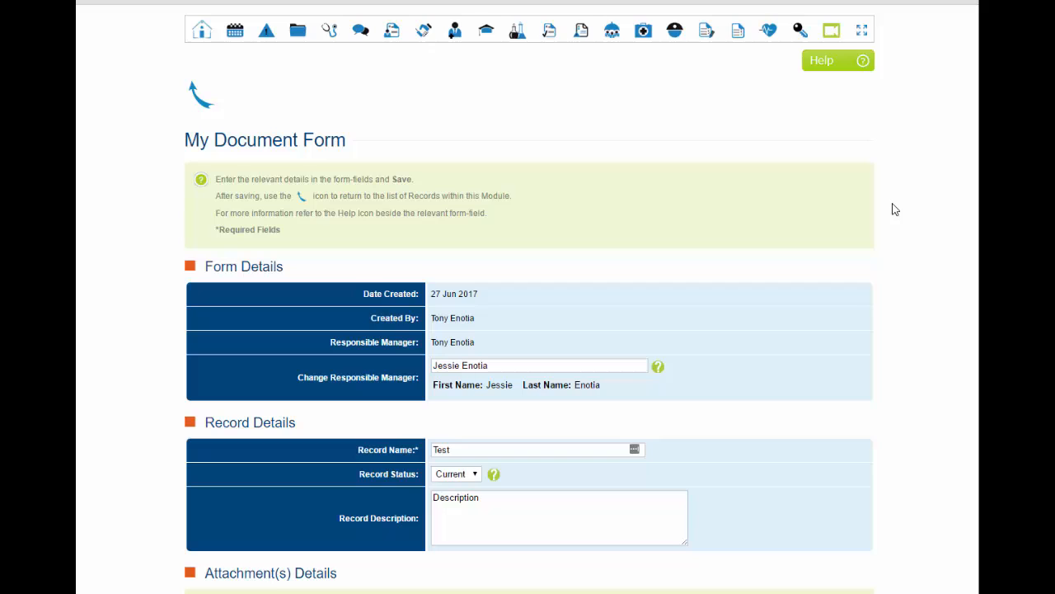
scroll(895, 207, down, 4)
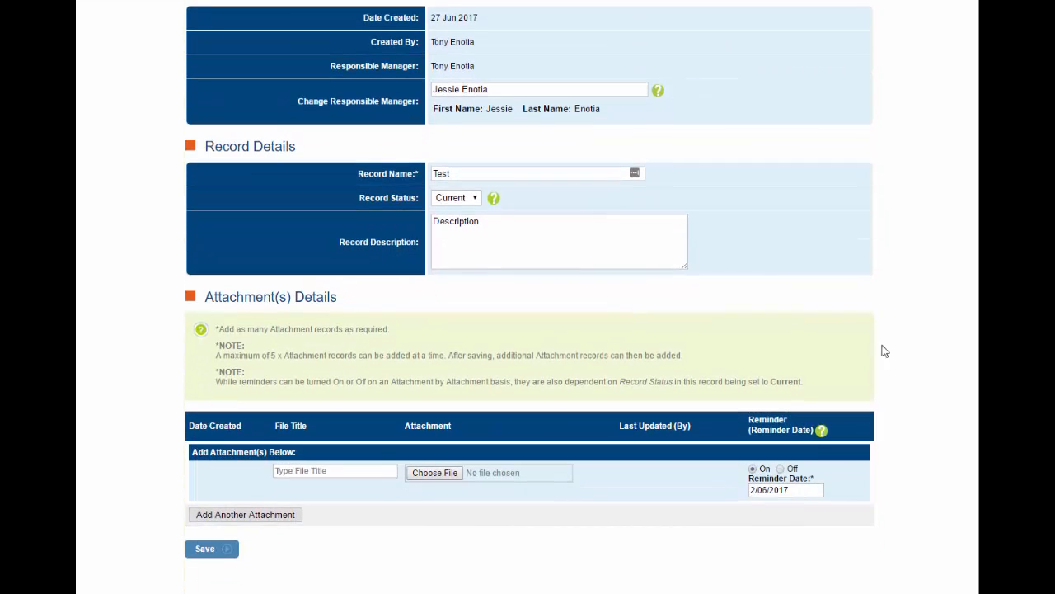
click(780, 469)
click(752, 469)
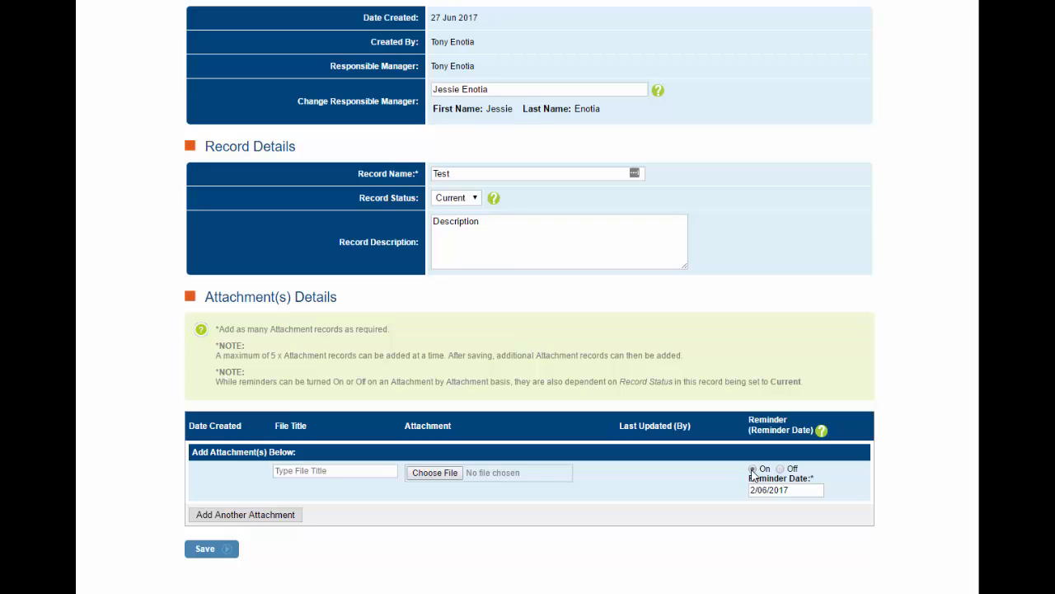